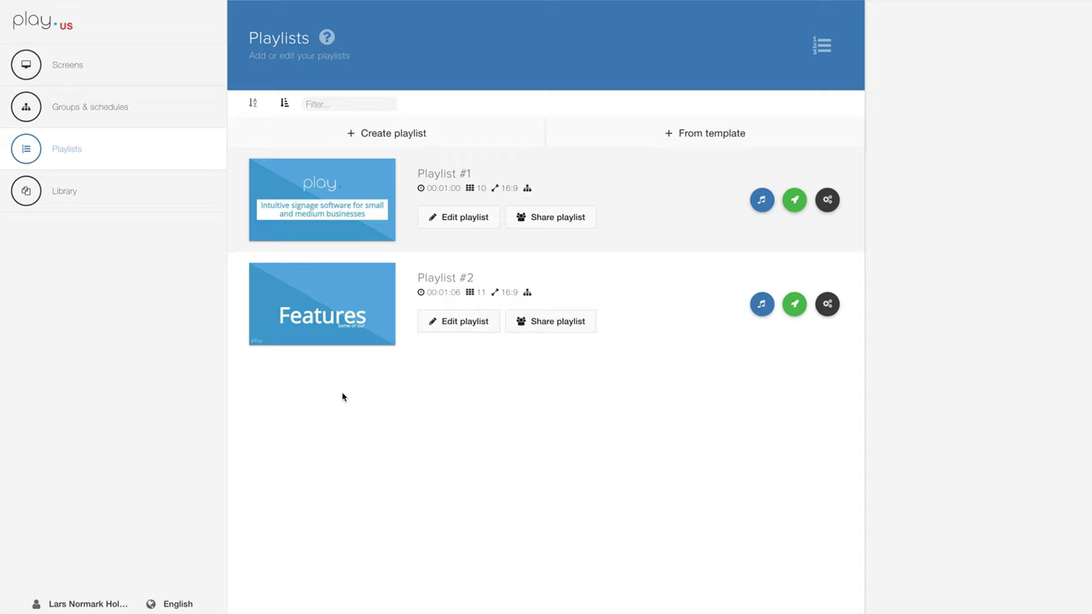
Step: Open Playlist #2 in the editor and add a blank Slide 12
{"action": "left_click", "coordinate": [363, 295]}
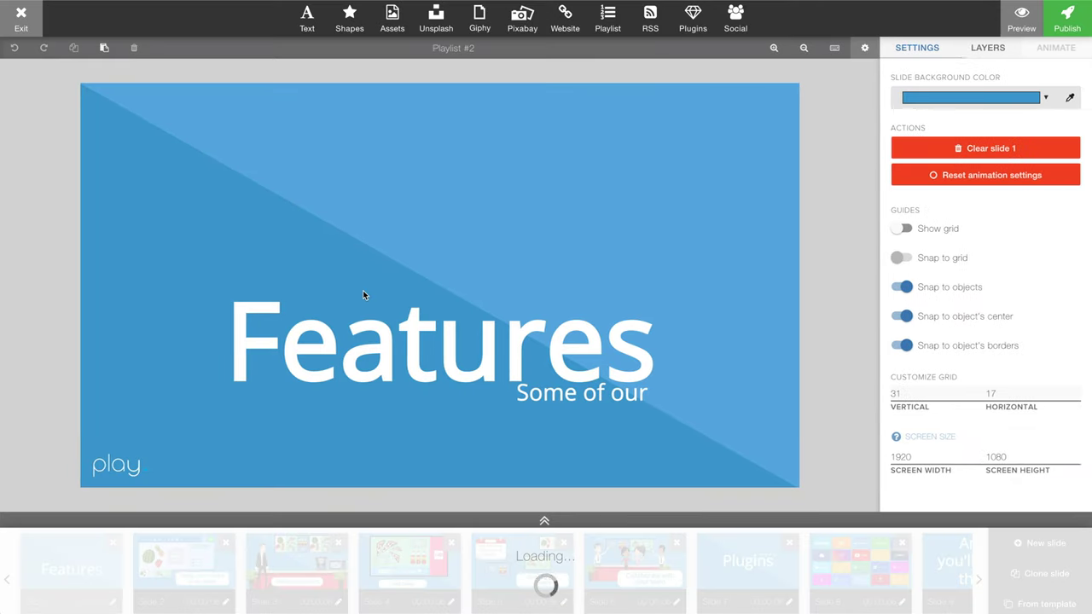
{"action": "left_click", "coordinate": [1017, 543]}
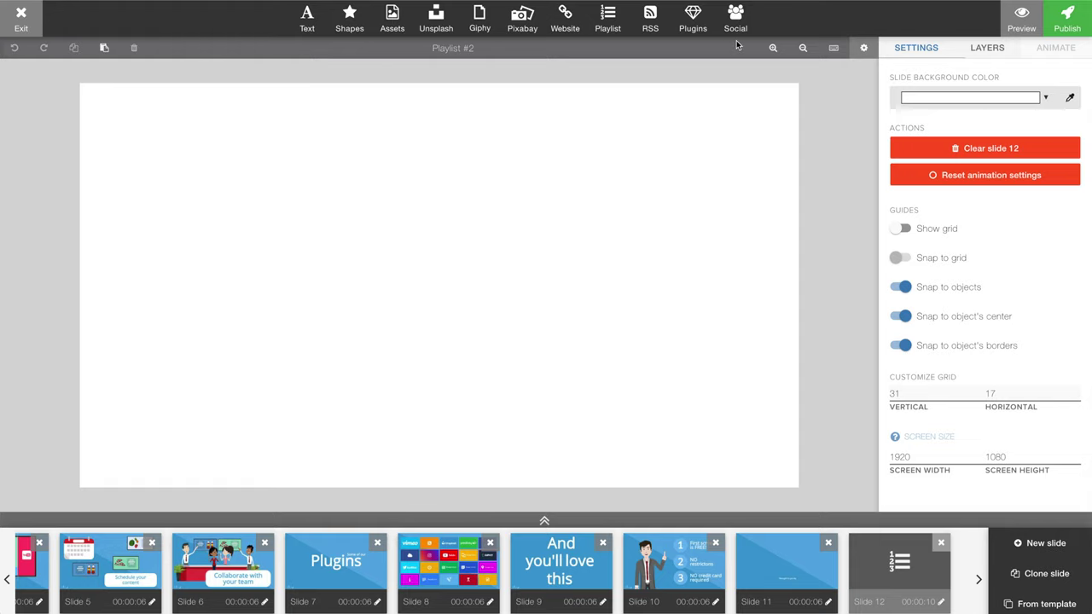
Step: Add an analog Clock widget from the Plugins menu to Slide 12
{"action": "left_click", "coordinate": [699, 21]}
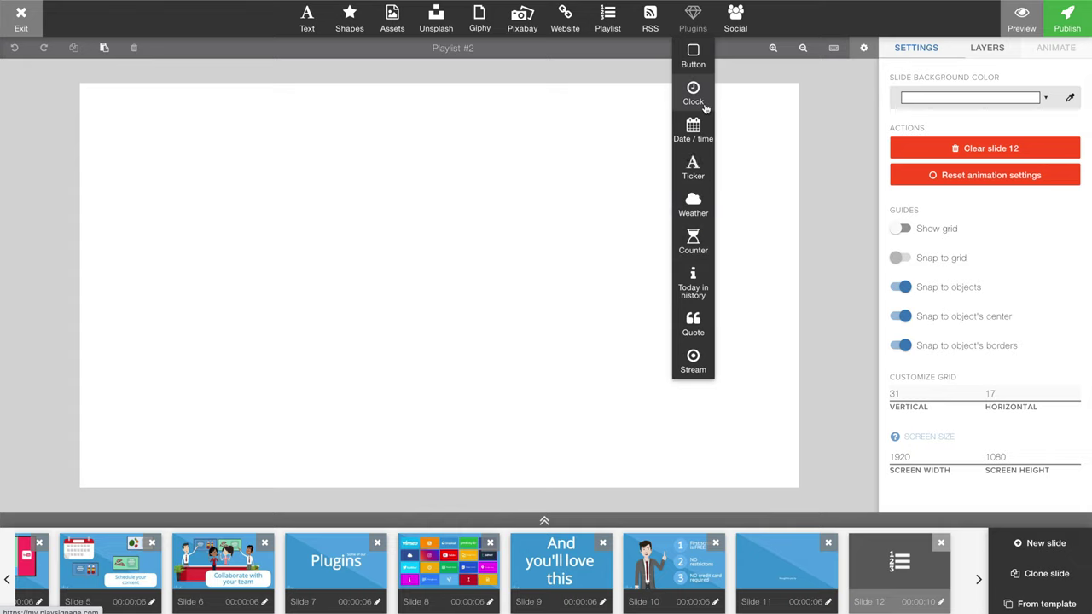
{"action": "left_click", "coordinate": [705, 108]}
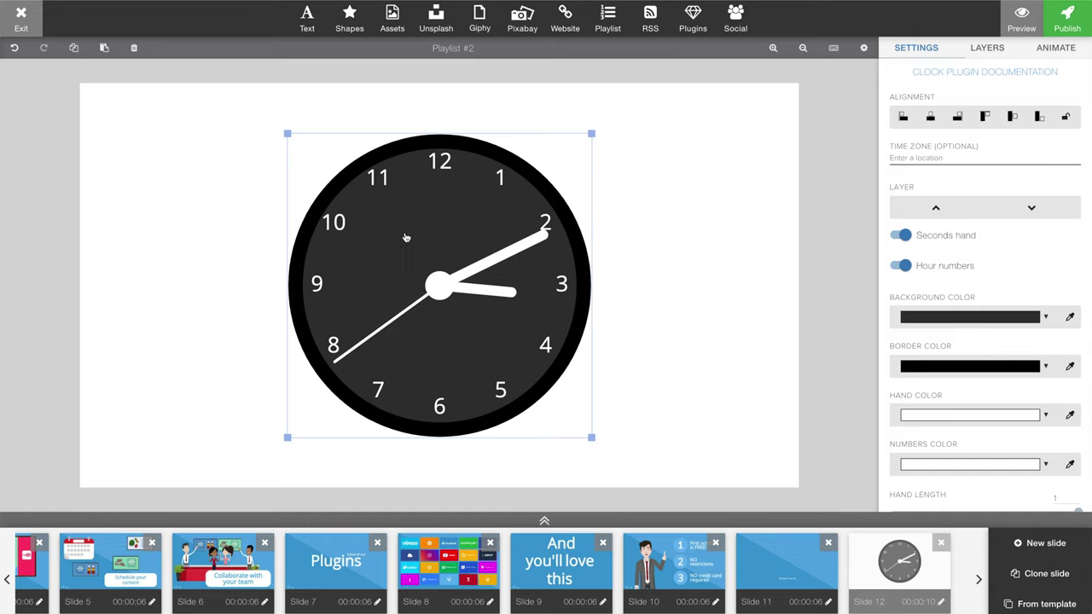
{"action": "mouse_move", "coordinate": [407, 237]}
{"action": "left_mouse_down"}
{"action": "mouse_move", "coordinate": [548, 236]}
{"action": "mouse_move", "coordinate": [322, 261]}
{"action": "mouse_move", "coordinate": [424, 234]}
{"action": "mouse_move", "coordinate": [403, 233]}
{"action": "left_mouse_up"}
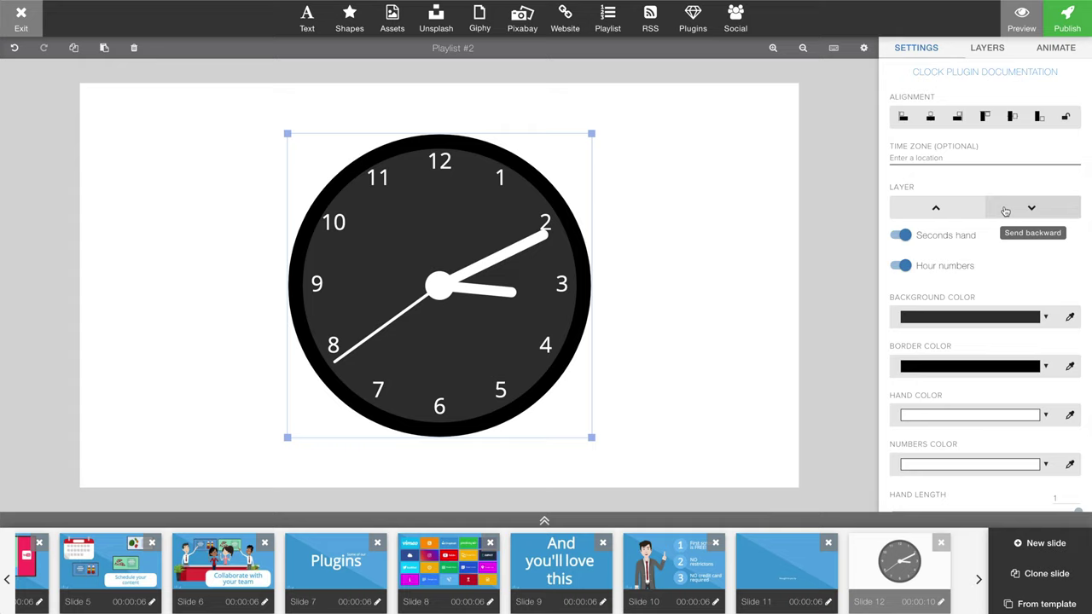
{"action": "scroll", "coordinate": [1002, 235], "scroll_direction": "down", "scroll_amount": 3}
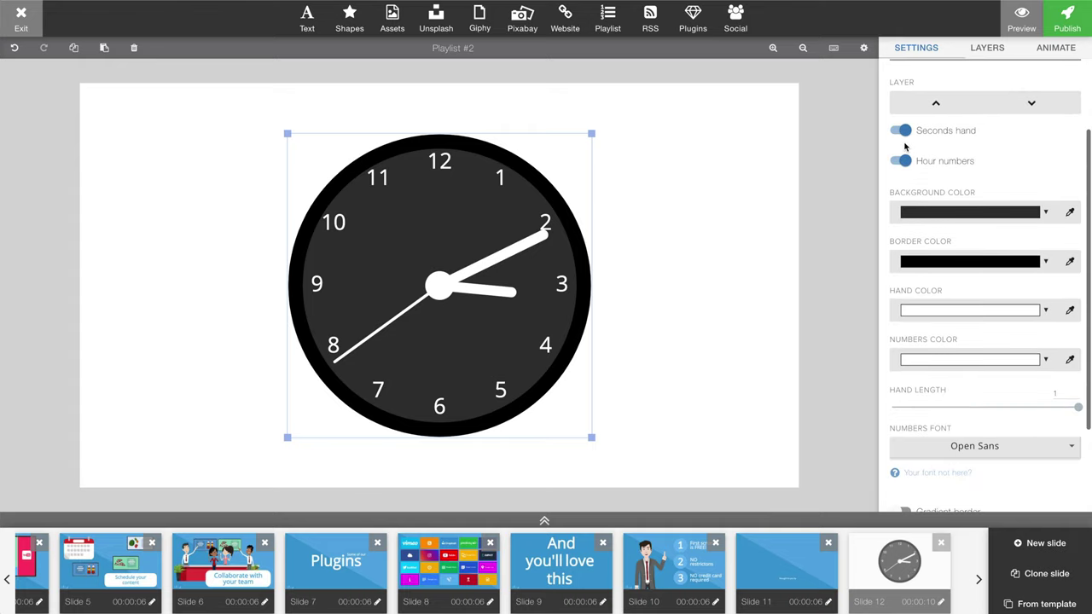
{"action": "left_click", "coordinate": [901, 130]}
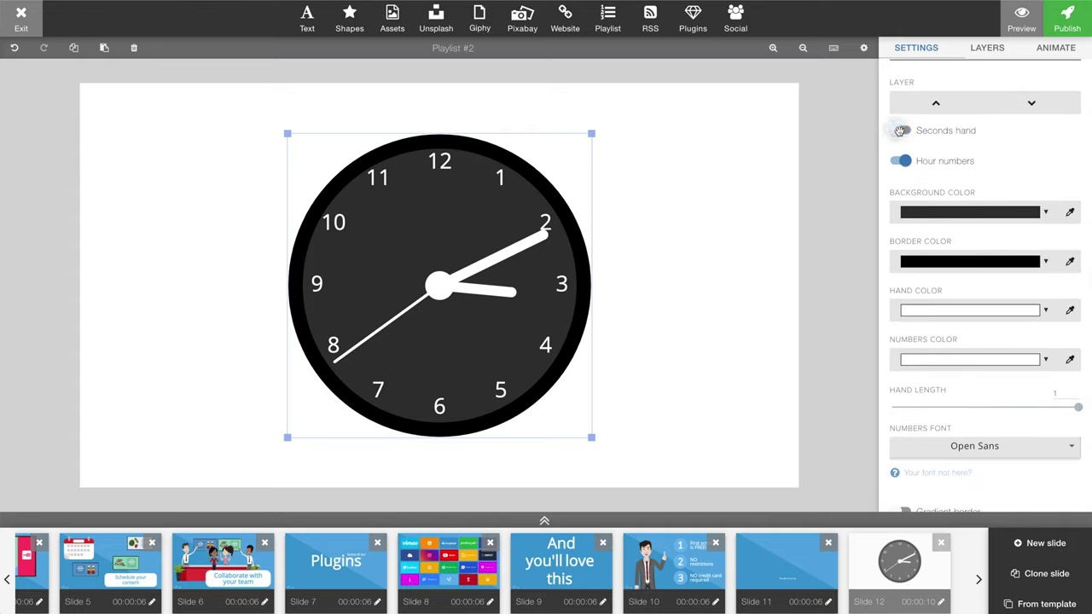
{"action": "left_click", "coordinate": [901, 131]}
{"action": "left_click", "coordinate": [901, 162]}
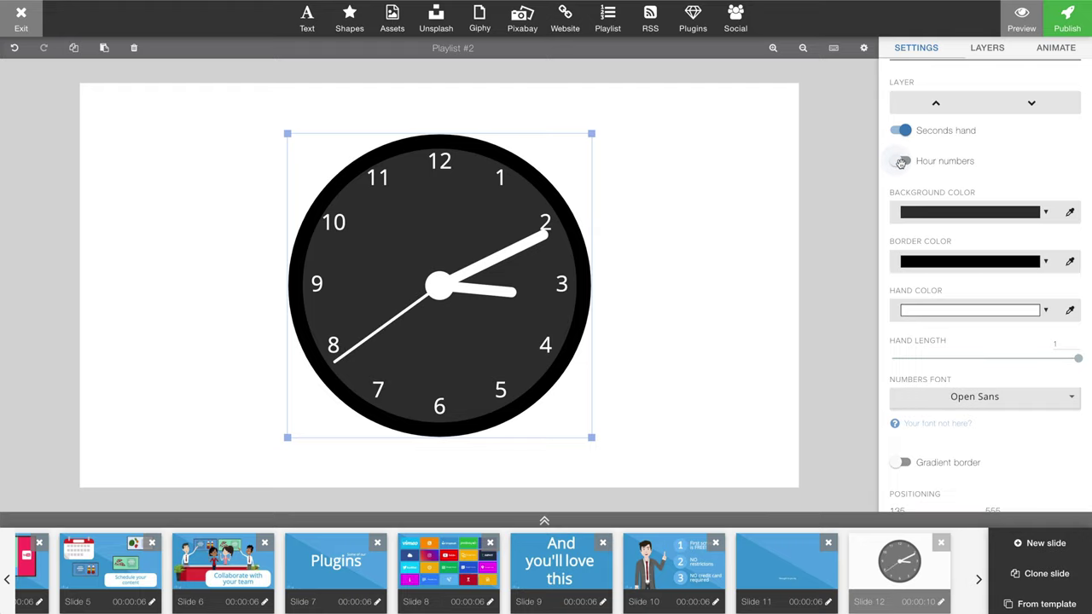
{"action": "left_click", "coordinate": [902, 162]}
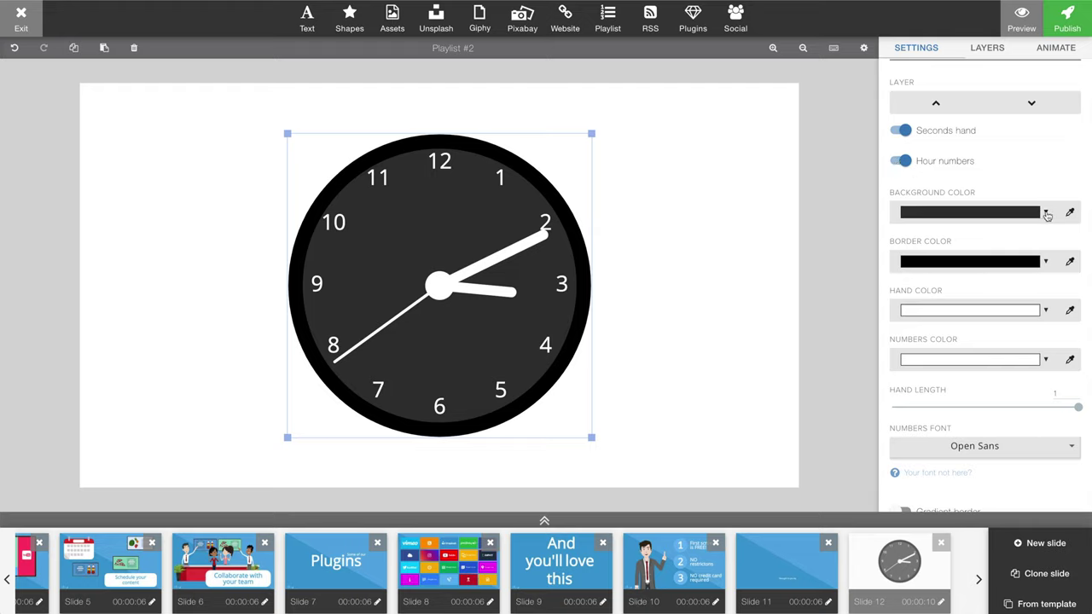
Step: Set the clock face Background Color to red #d82431 at full opacity
{"action": "left_click", "coordinate": [1046, 213]}
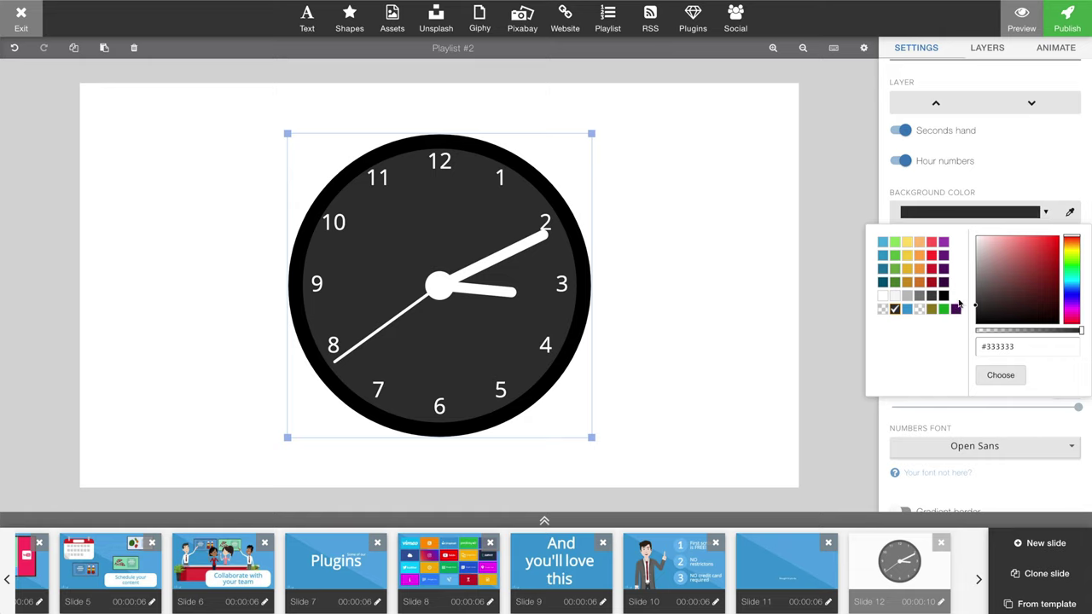
{"action": "left_click", "coordinate": [932, 271]}
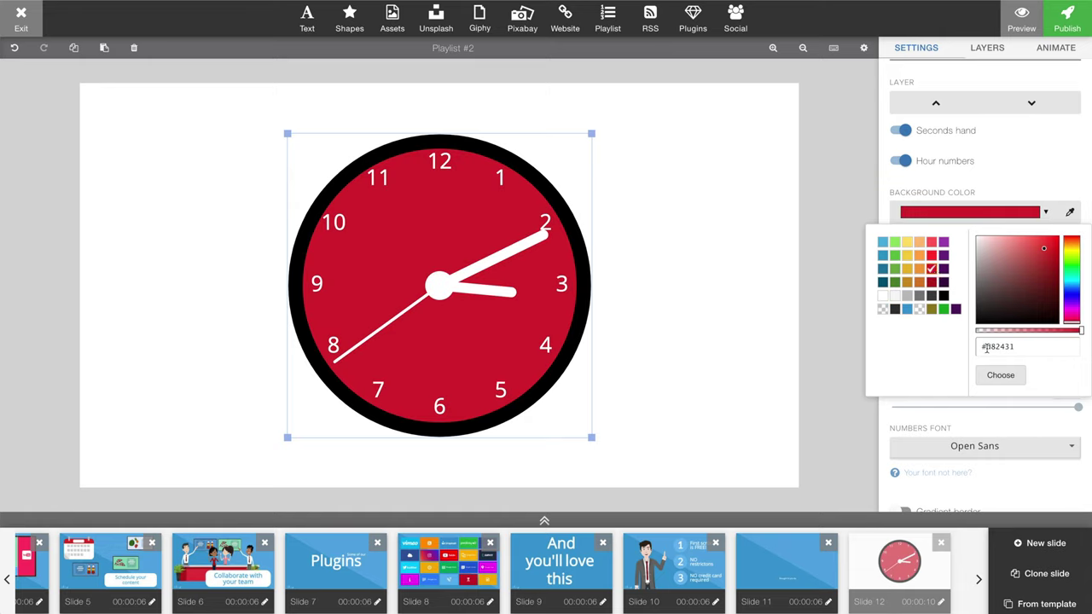
{"action": "left_click_drag", "start_coordinate": [987, 348], "coordinate": [1022, 347]}
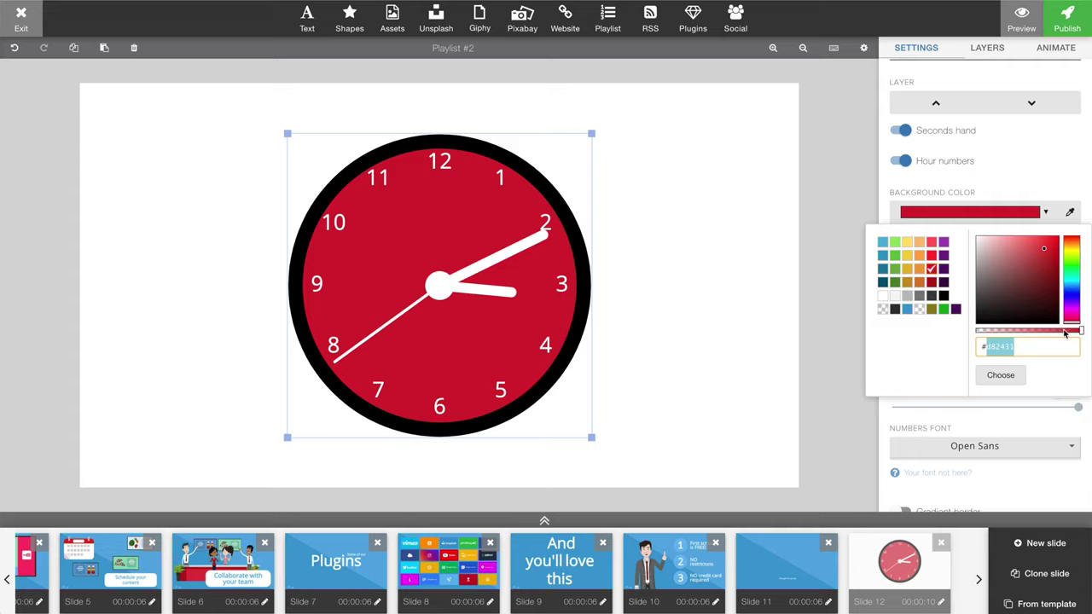
{"action": "left_click_drag", "start_coordinate": [1080, 332], "coordinate": [970, 336]}
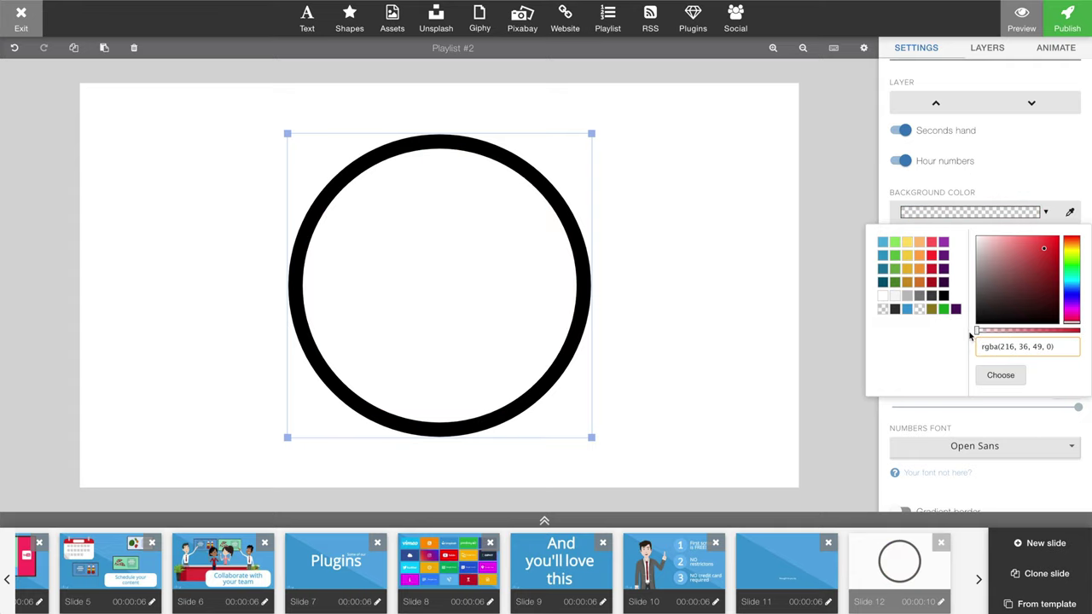
{"action": "left_click_drag", "start_coordinate": [973, 334], "coordinate": [1085, 335]}
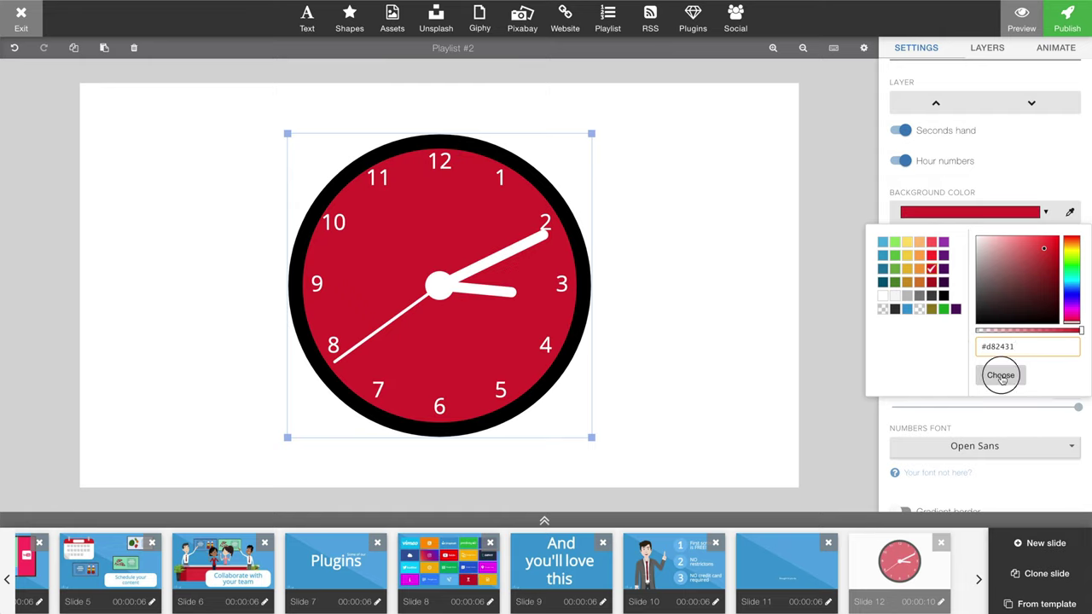
Step: Confirm the red face and set the Border Color to matching red #d82431
{"action": "left_click", "coordinate": [1002, 378]}
{"action": "scroll", "coordinate": [1007, 384], "scroll_direction": "down", "scroll_amount": 1}
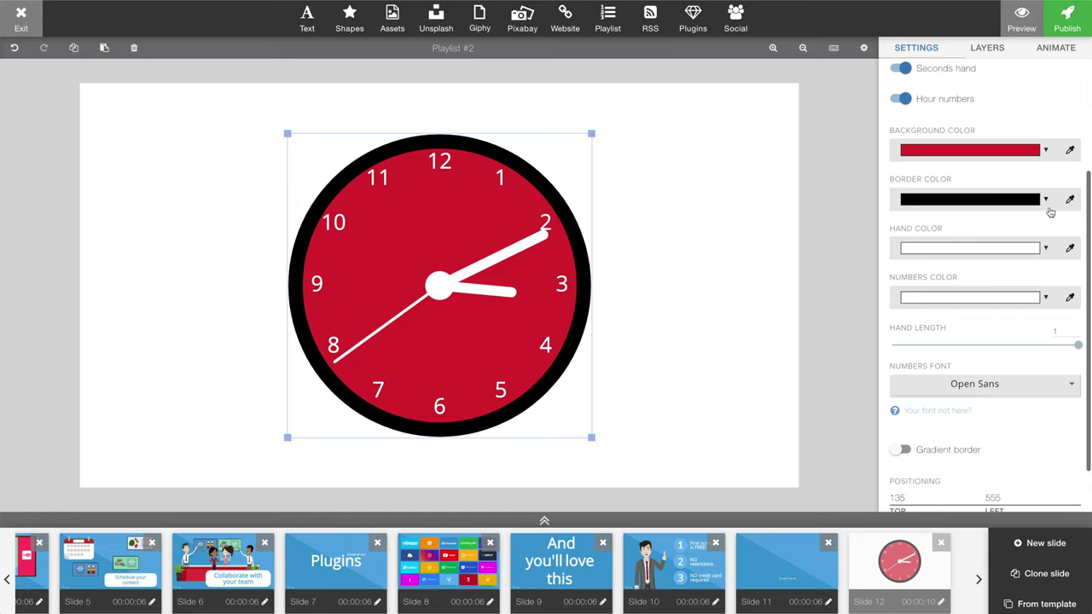
{"action": "left_click", "coordinate": [1047, 201]}
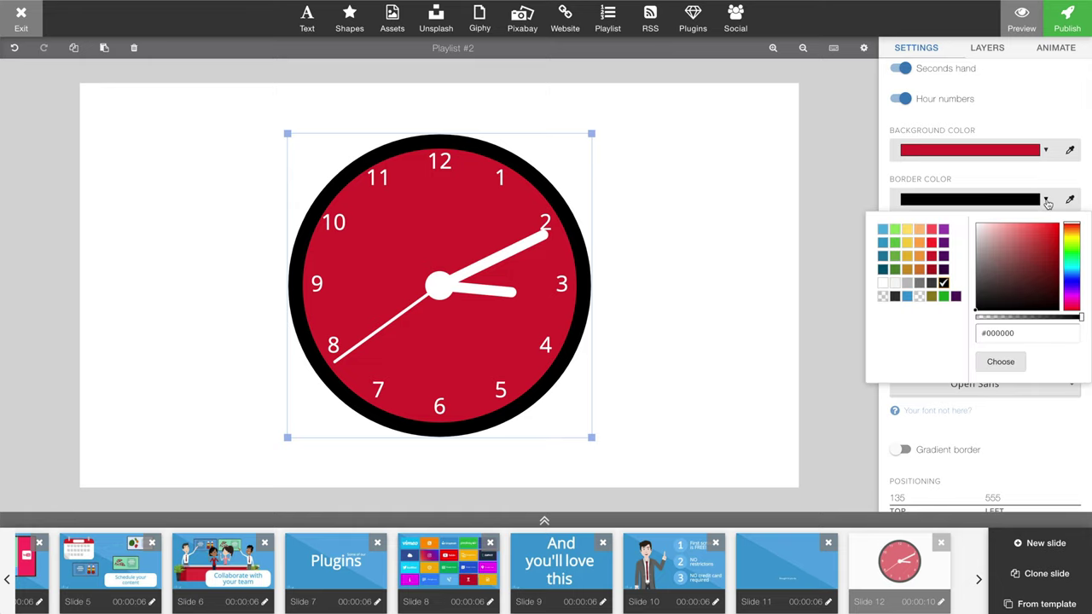
{"action": "left_click", "coordinate": [919, 284]}
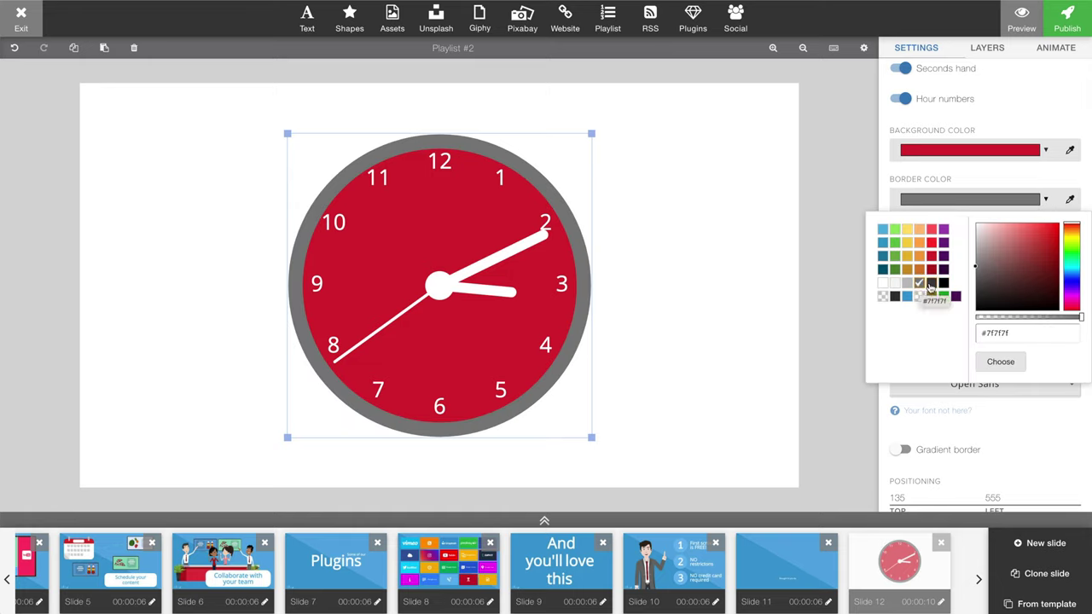
{"action": "left_click", "coordinate": [932, 257]}
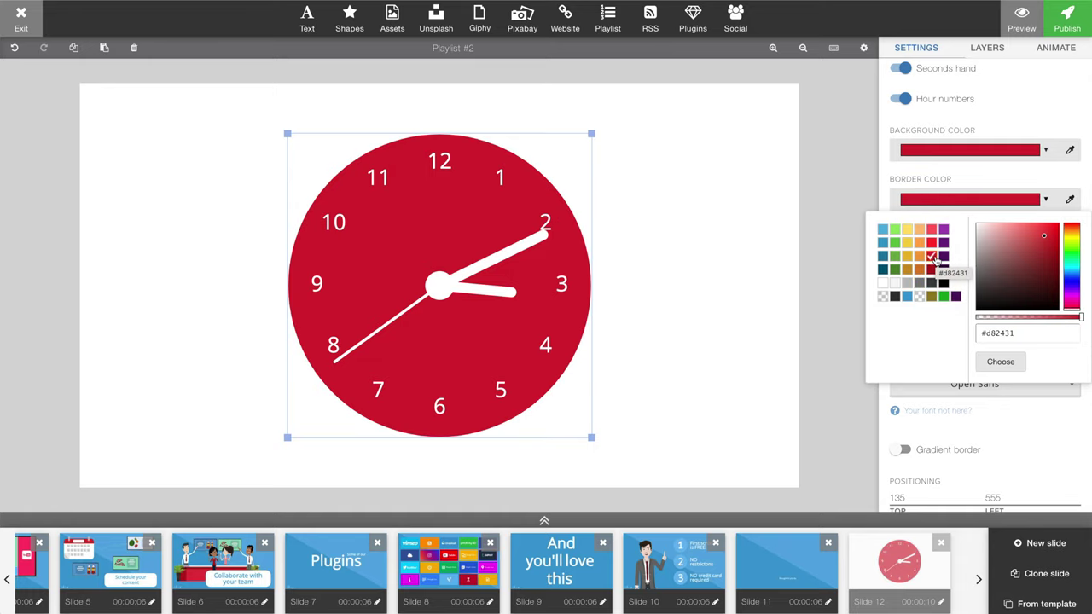
{"action": "left_click", "coordinate": [1046, 201]}
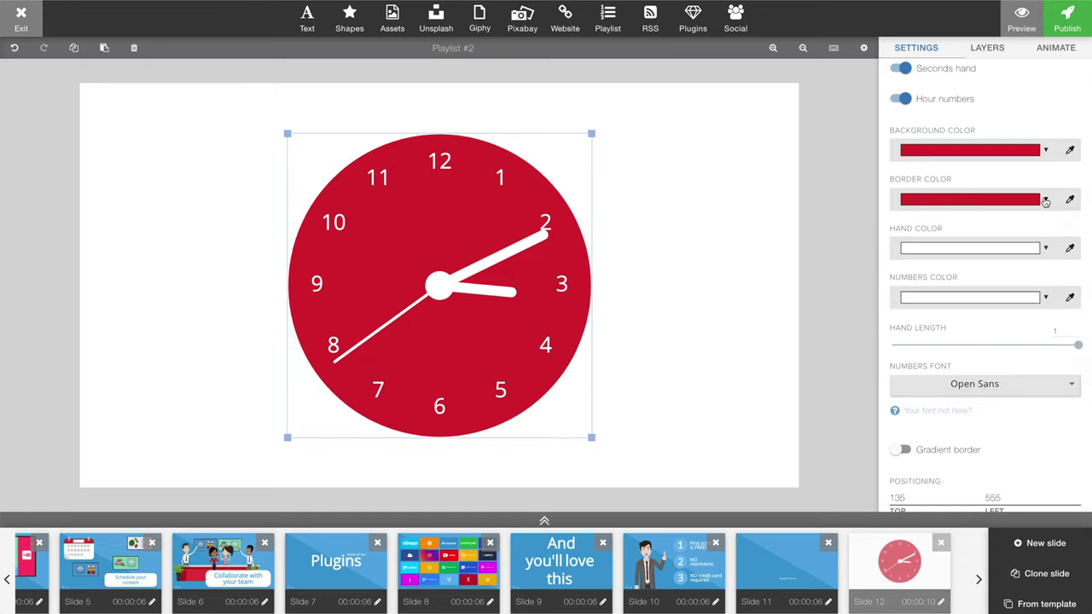
Step: Keep the clock hands white and shorten Hand Length to 0.7
{"action": "left_click", "coordinate": [1046, 249]}
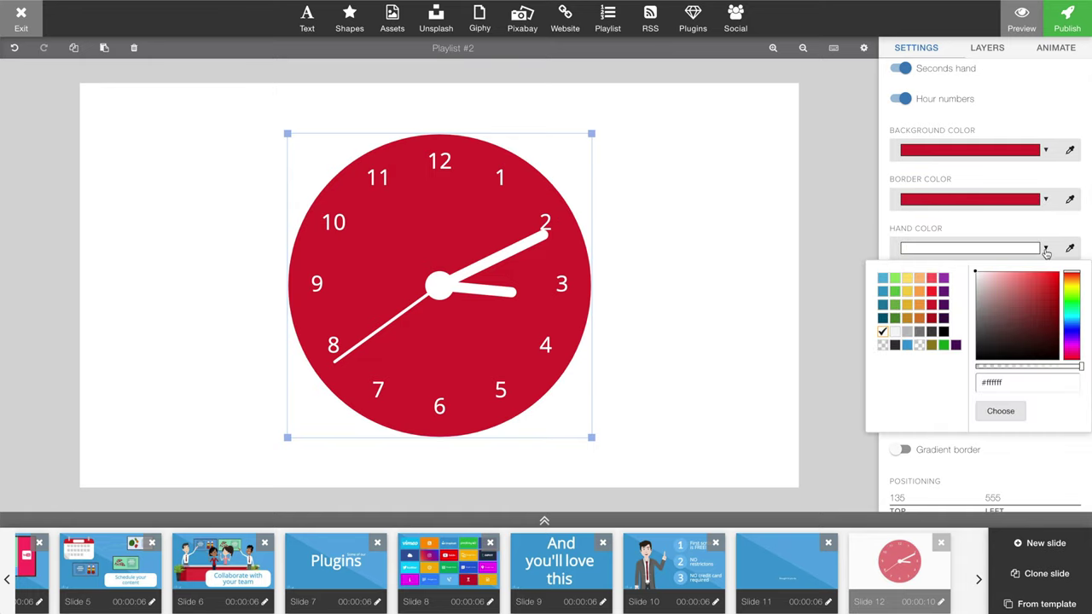
{"action": "left_click", "coordinate": [944, 332]}
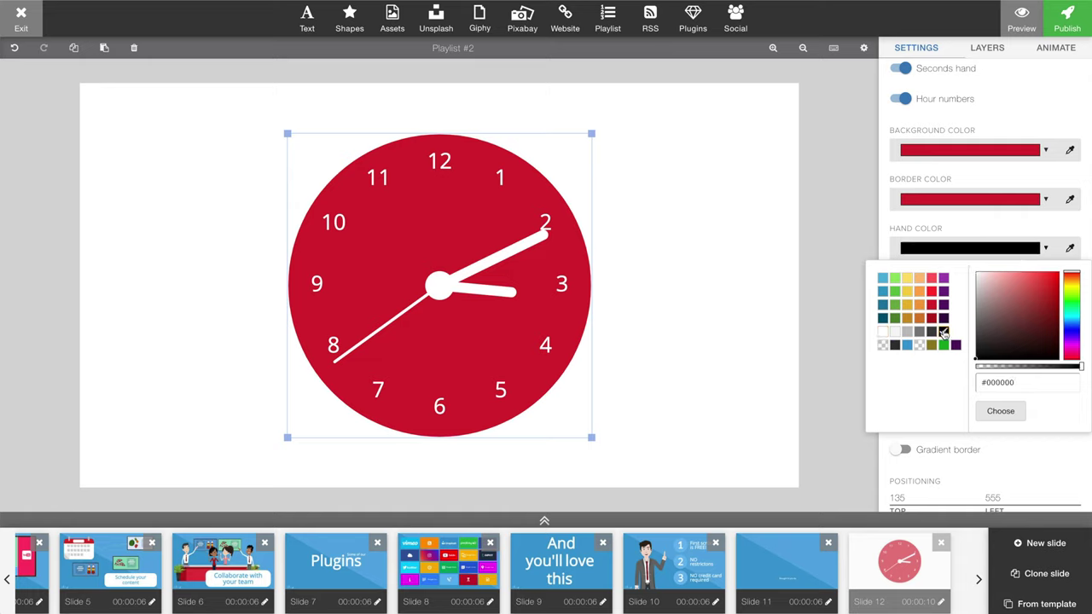
{"action": "left_click", "coordinate": [883, 333]}
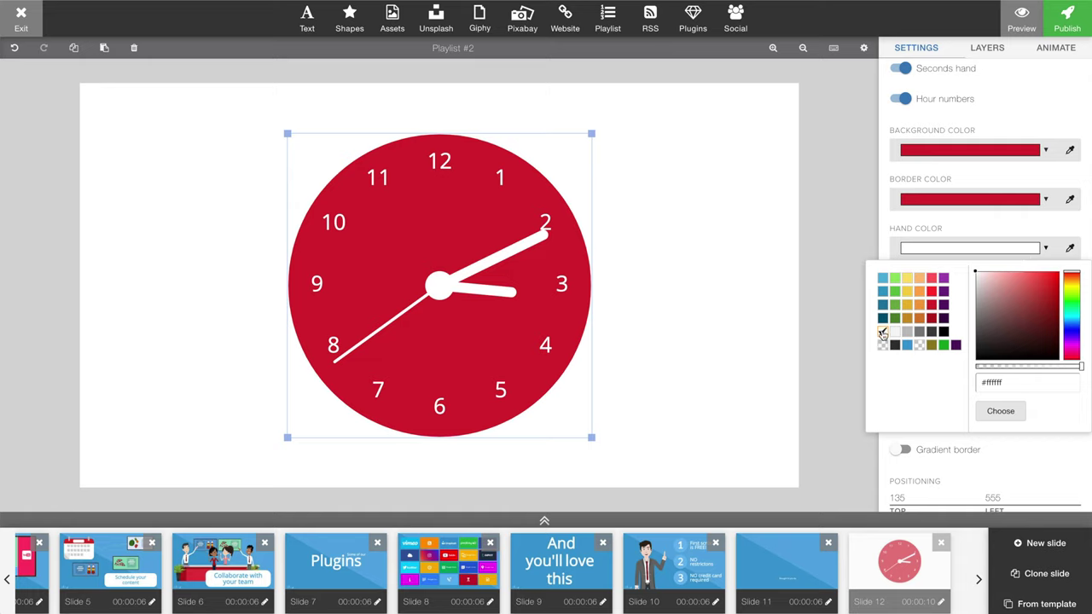
{"action": "left_click", "coordinate": [1045, 249]}
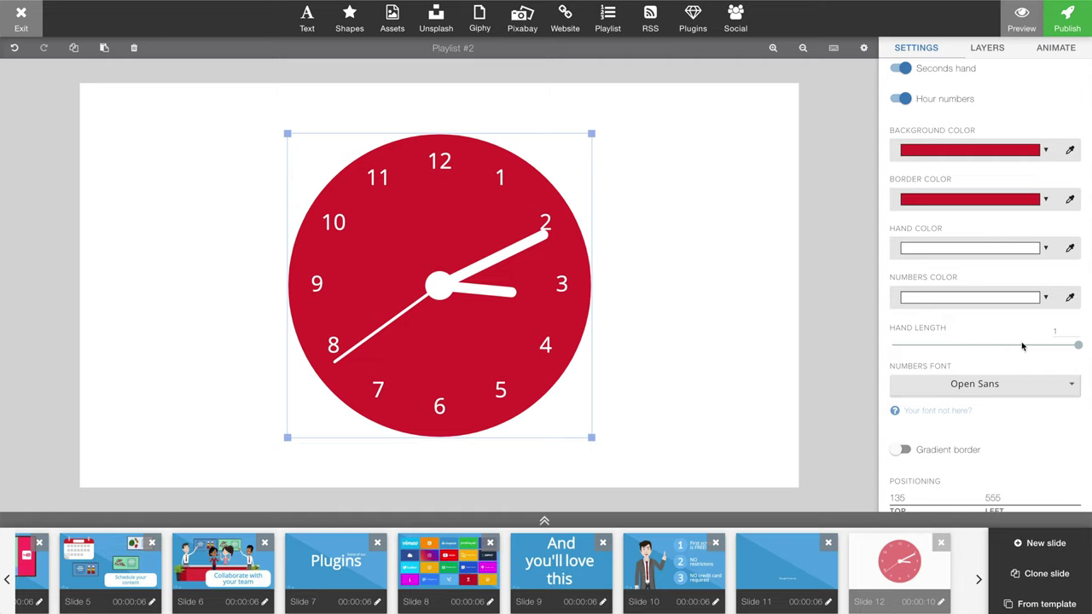
{"action": "left_click_drag", "start_coordinate": [1078, 346], "coordinate": [942, 345]}
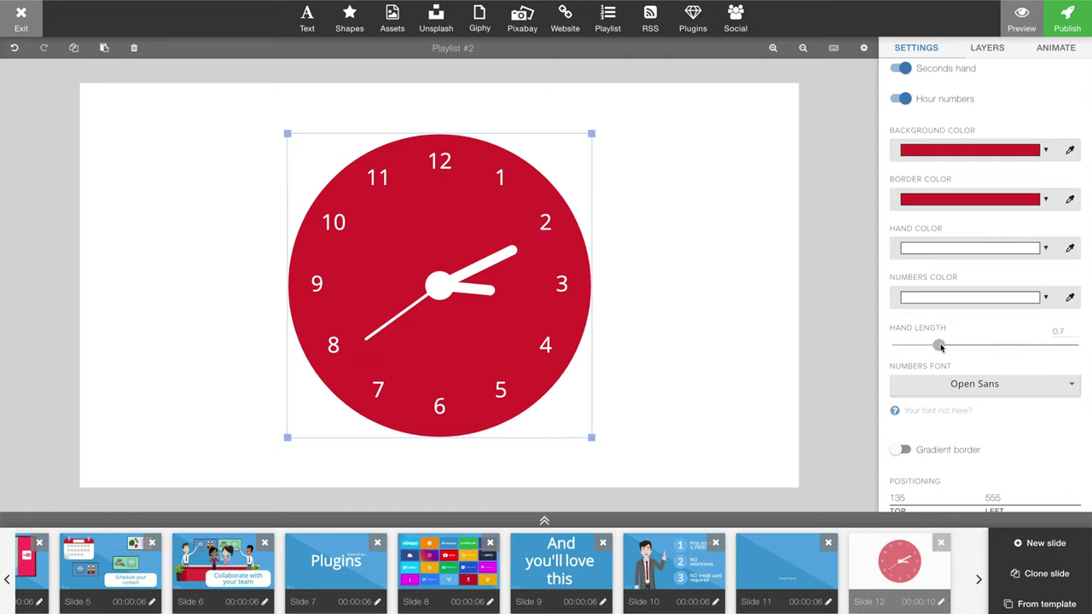
Step: Reset Hand Length to 1 and set the Numbers Font to Oxygen
{"action": "left_click_drag", "start_coordinate": [942, 347], "coordinate": [1077, 345]}
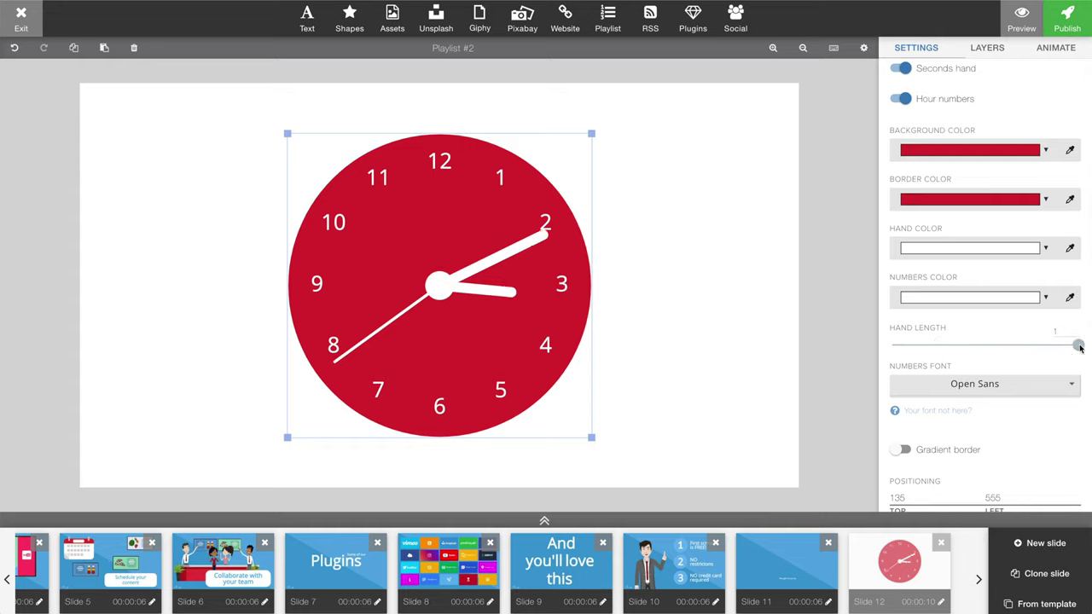
{"action": "scroll", "coordinate": [1005, 353], "scroll_direction": "down", "scroll_amount": 1}
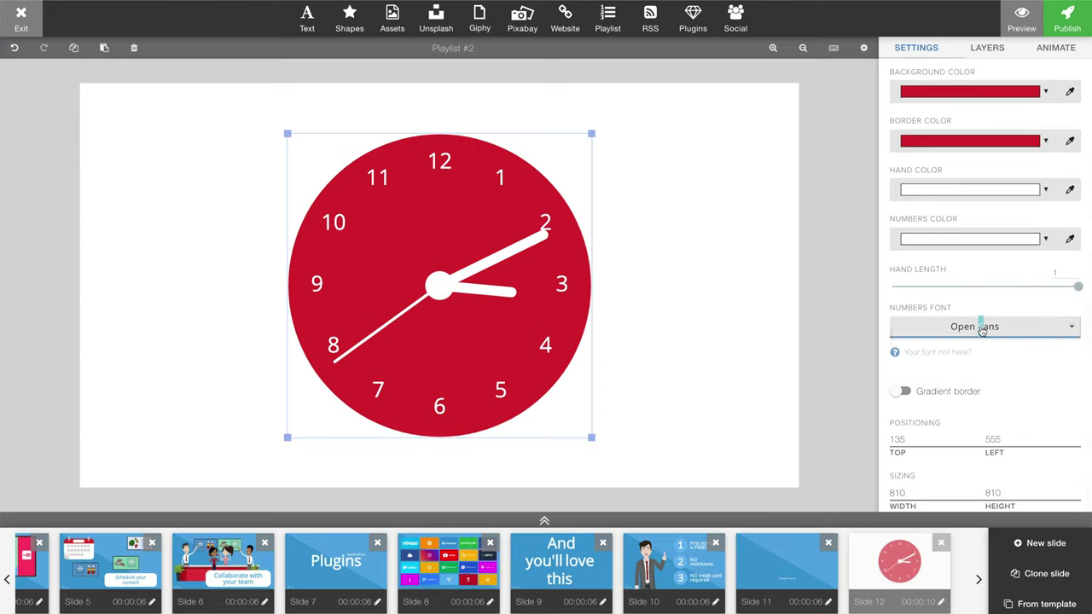
{"action": "left_click", "coordinate": [982, 329]}
{"action": "scroll", "coordinate": [990, 409], "scroll_direction": "down", "scroll_amount": 5}
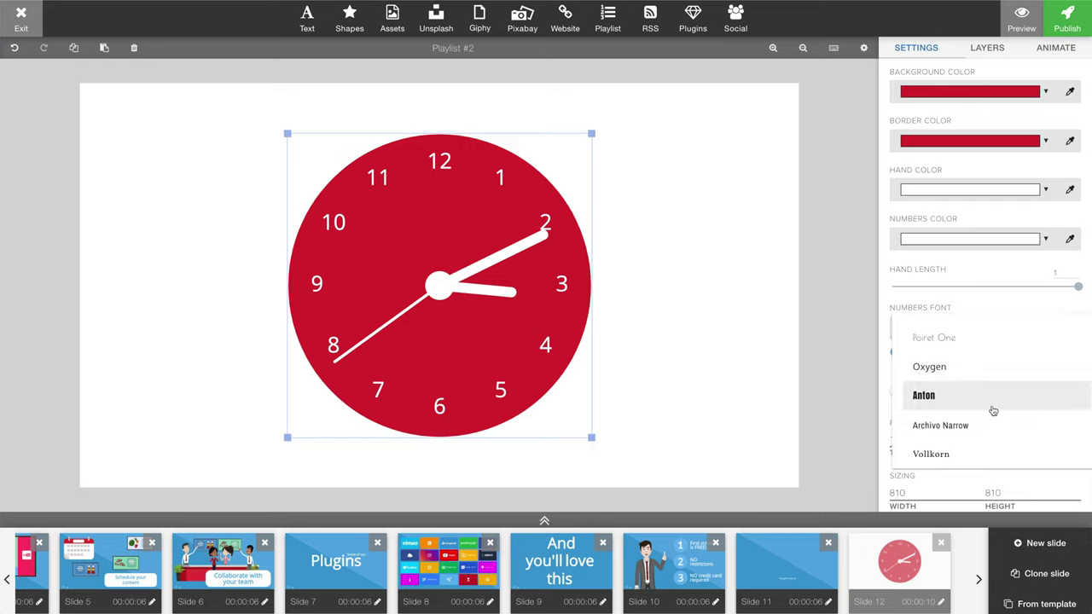
{"action": "left_click", "coordinate": [933, 369]}
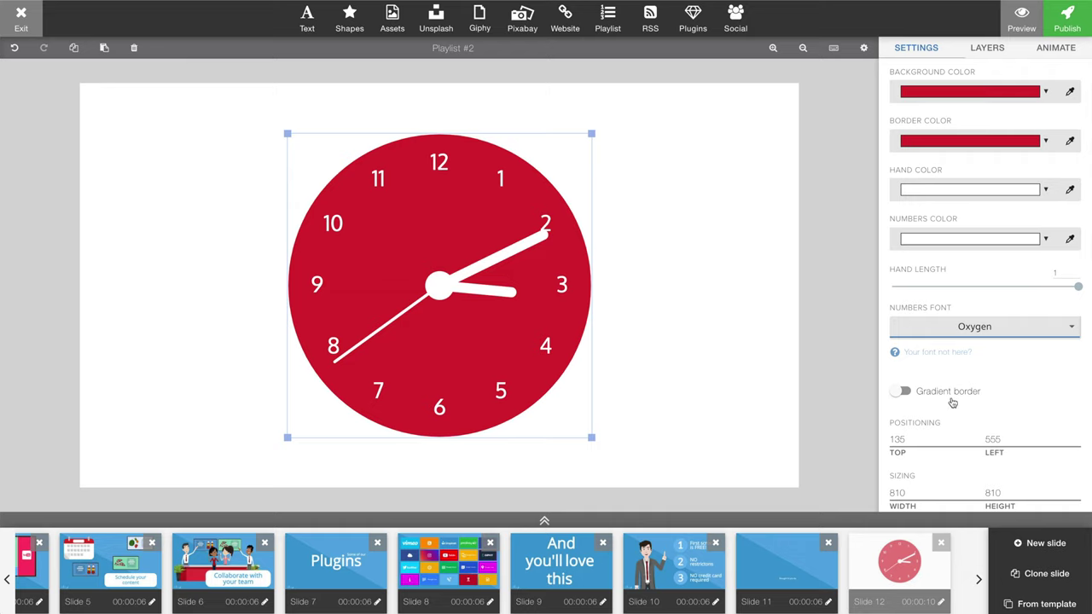
{"action": "scroll", "coordinate": [990, 213], "scroll_direction": "up", "scroll_amount": 1}
Step: Change the Border Color to solid black, leaving Gradient border switched off
{"action": "left_click", "coordinate": [1046, 147]}
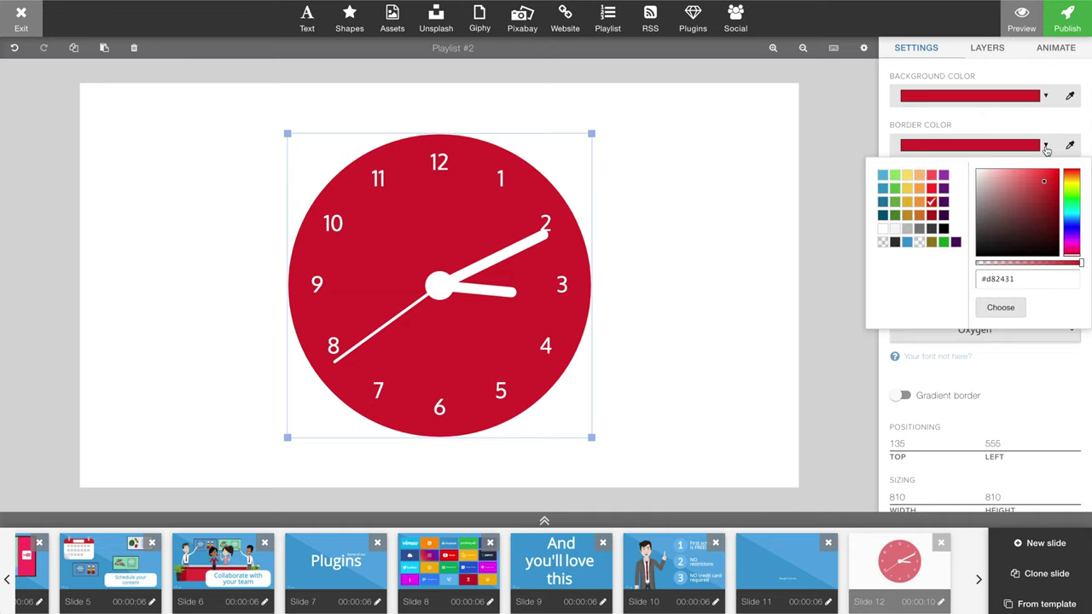
{"action": "left_click", "coordinate": [941, 228]}
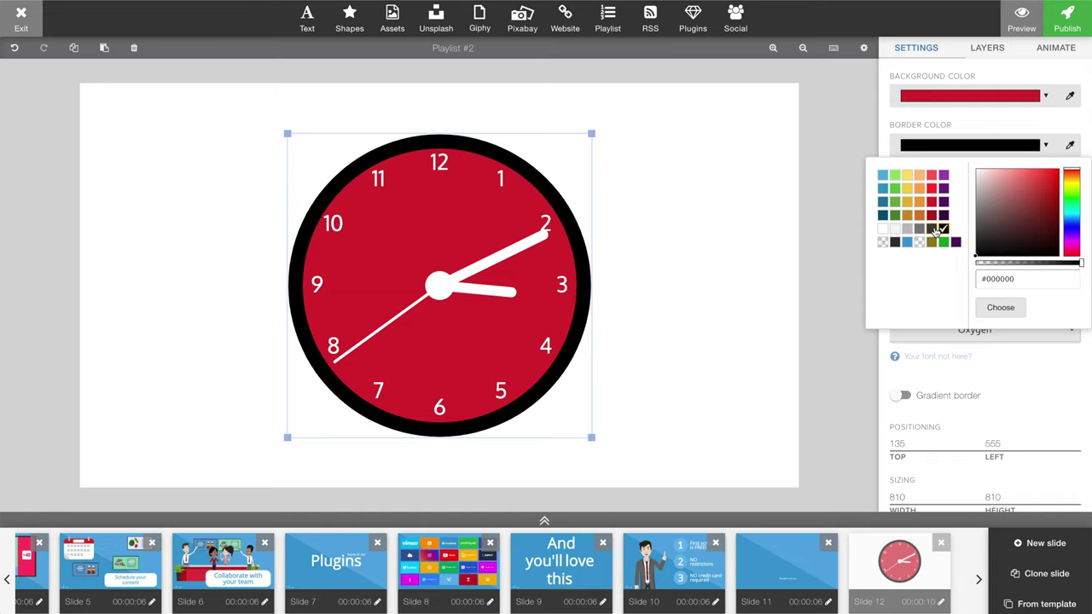
{"action": "left_click", "coordinate": [997, 306]}
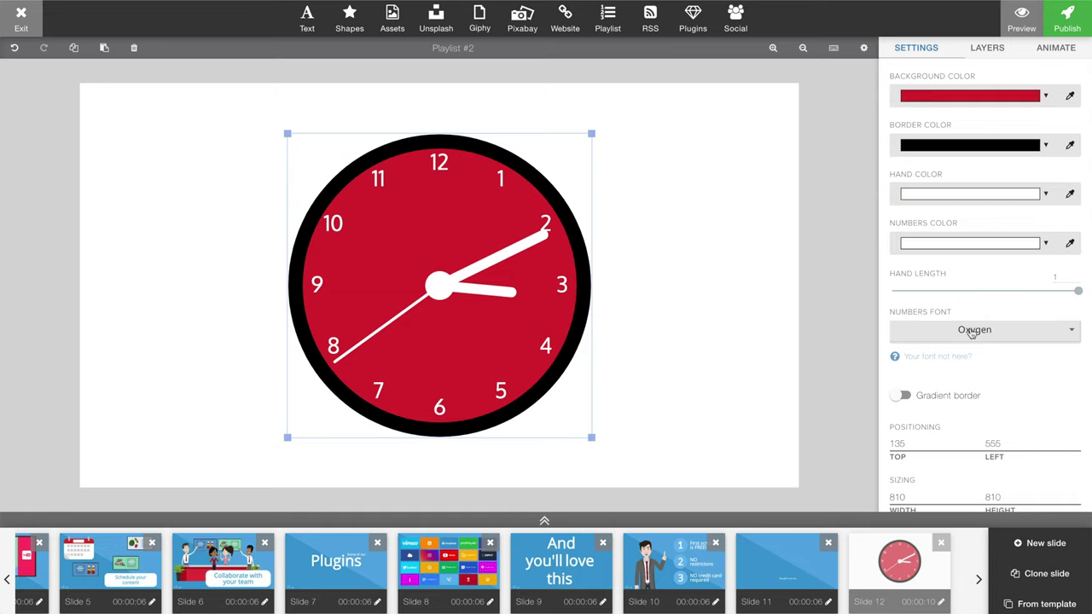
{"action": "left_click", "coordinate": [902, 397]}
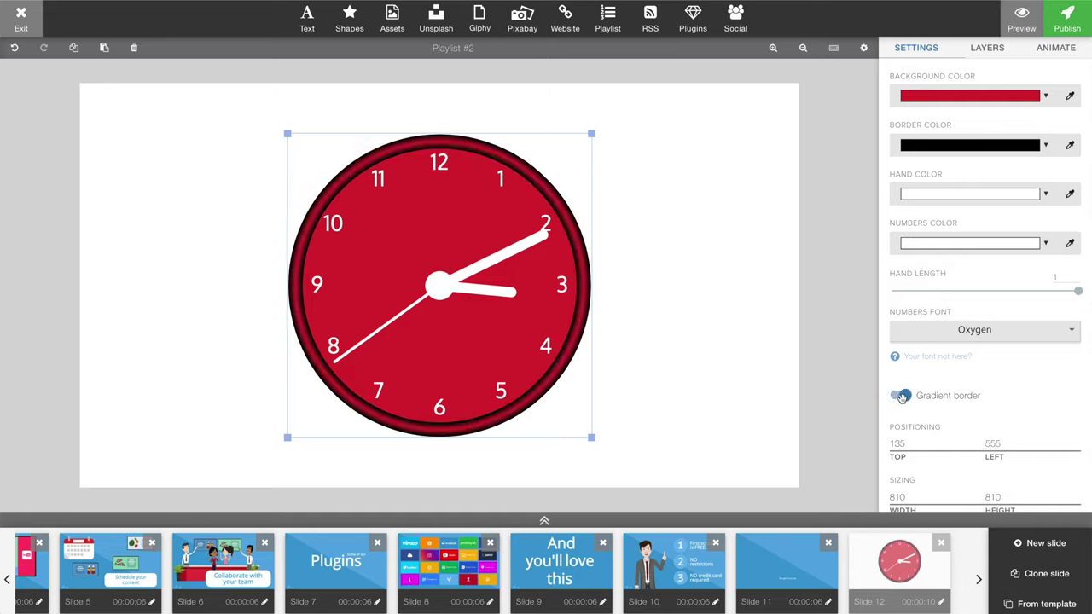
{"action": "left_click", "coordinate": [902, 397]}
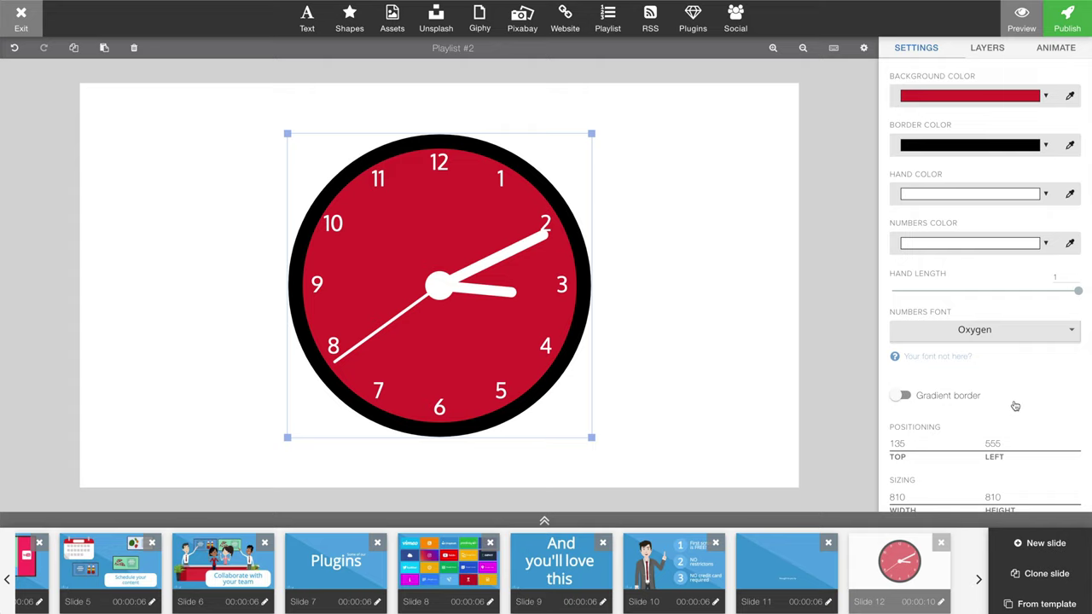
{"action": "scroll", "coordinate": [1003, 394], "scroll_direction": "up", "scroll_amount": 3}
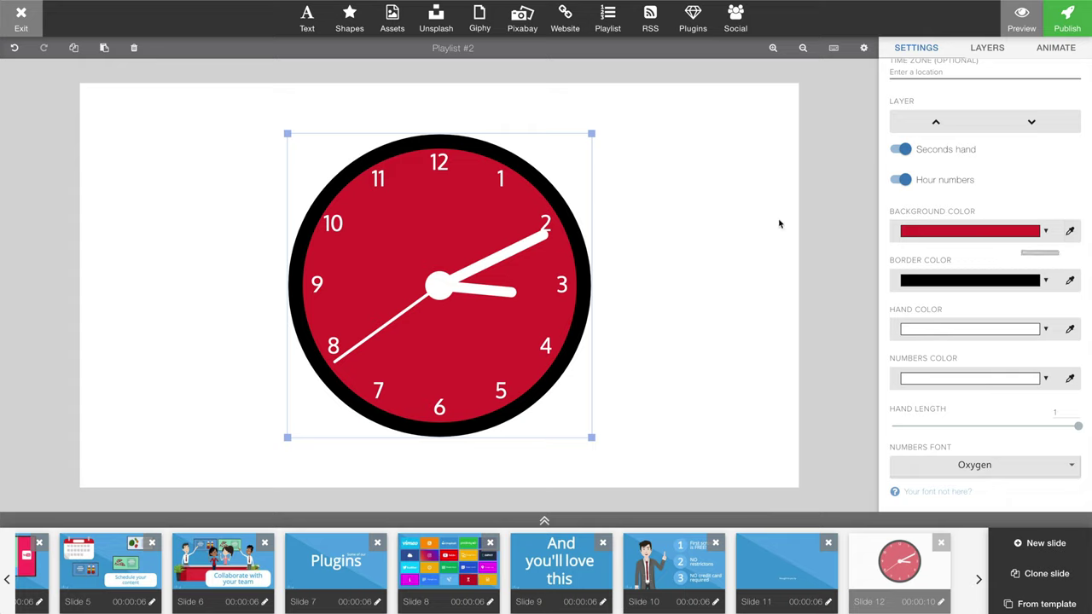
Step: Insert Clock Background.jpg from Assets, send it behind the clock, and reselect the clock
{"action": "left_click", "coordinate": [661, 227]}
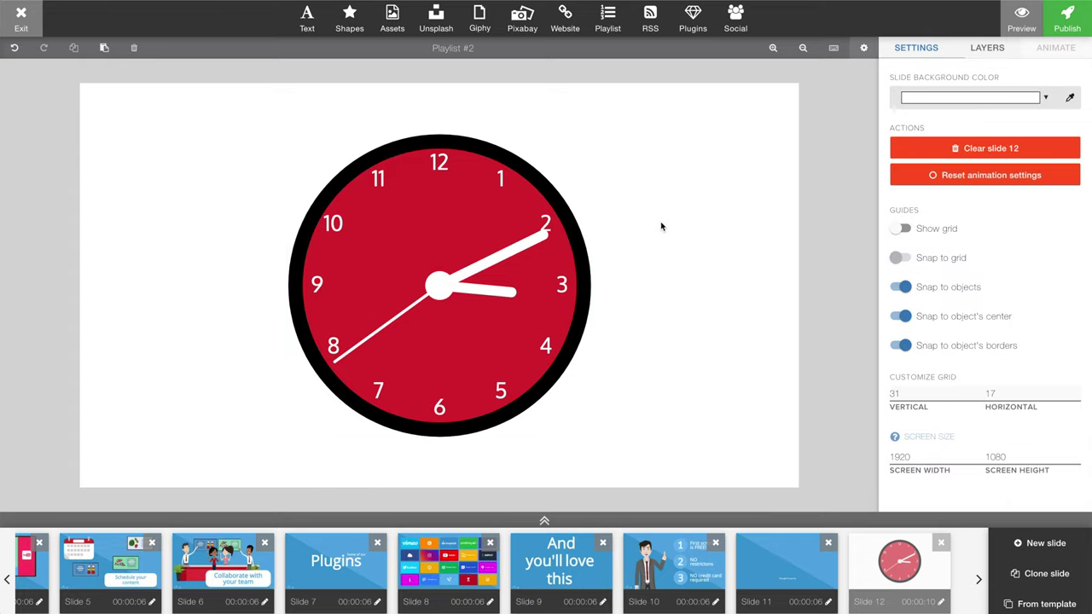
{"action": "left_click", "coordinate": [393, 21]}
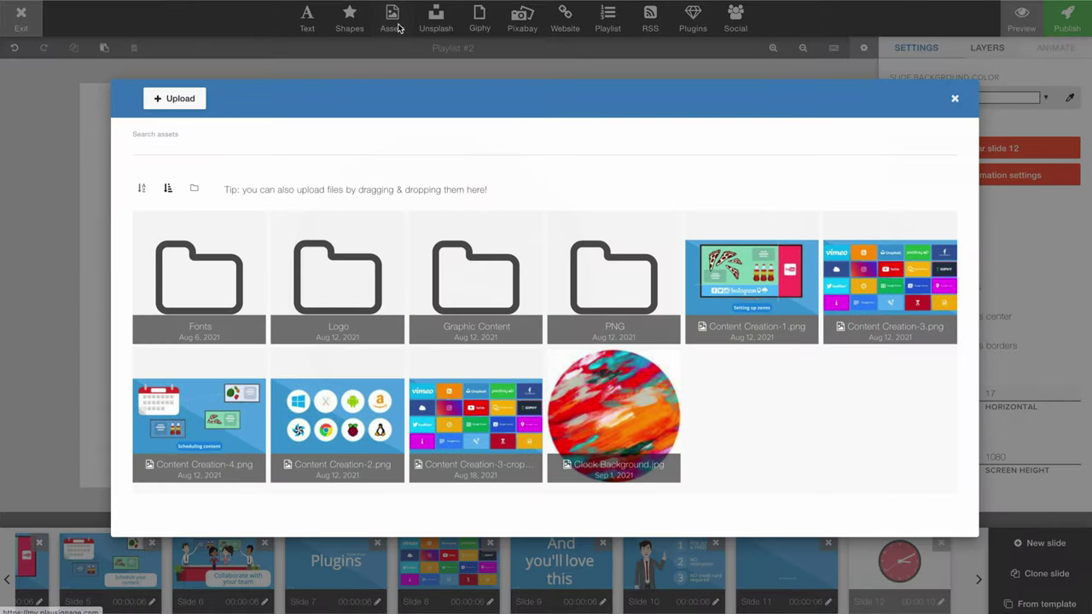
{"action": "left_click", "coordinate": [587, 384]}
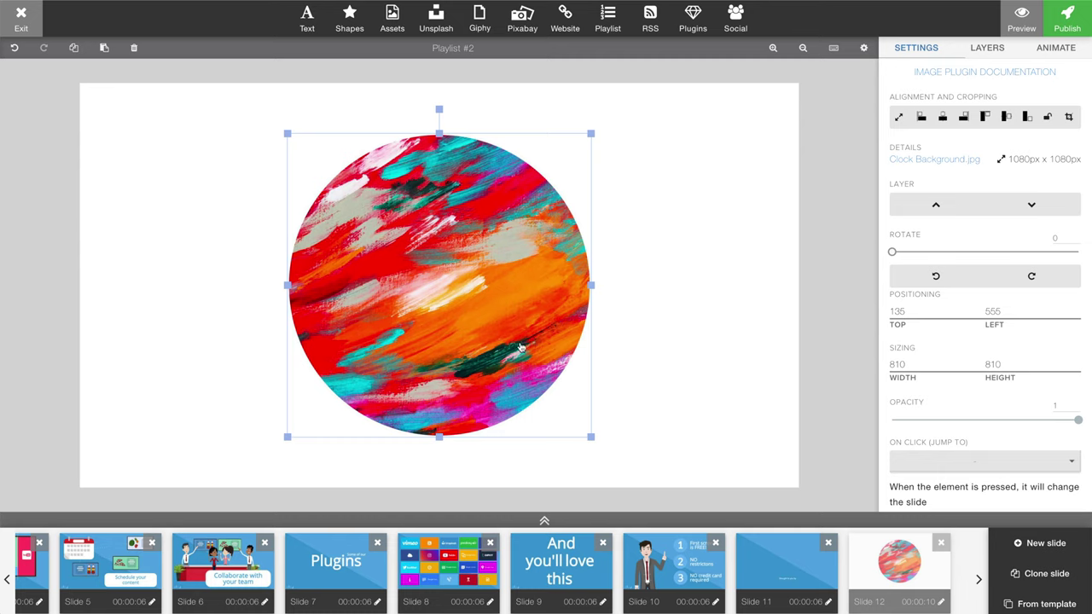
{"action": "left_click", "coordinate": [1031, 207]}
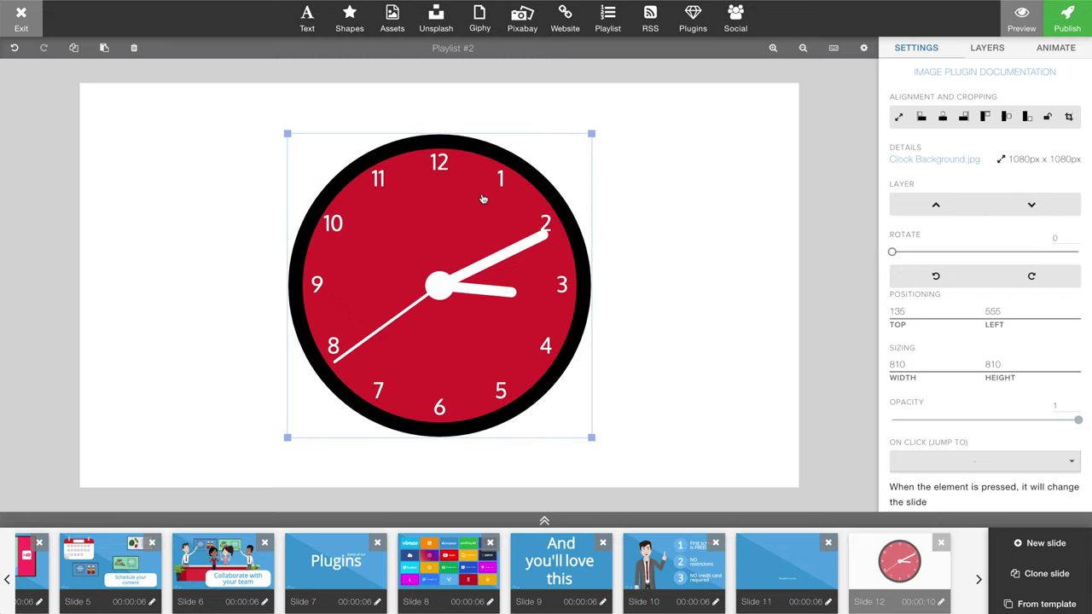
{"action": "left_click", "coordinate": [482, 199]}
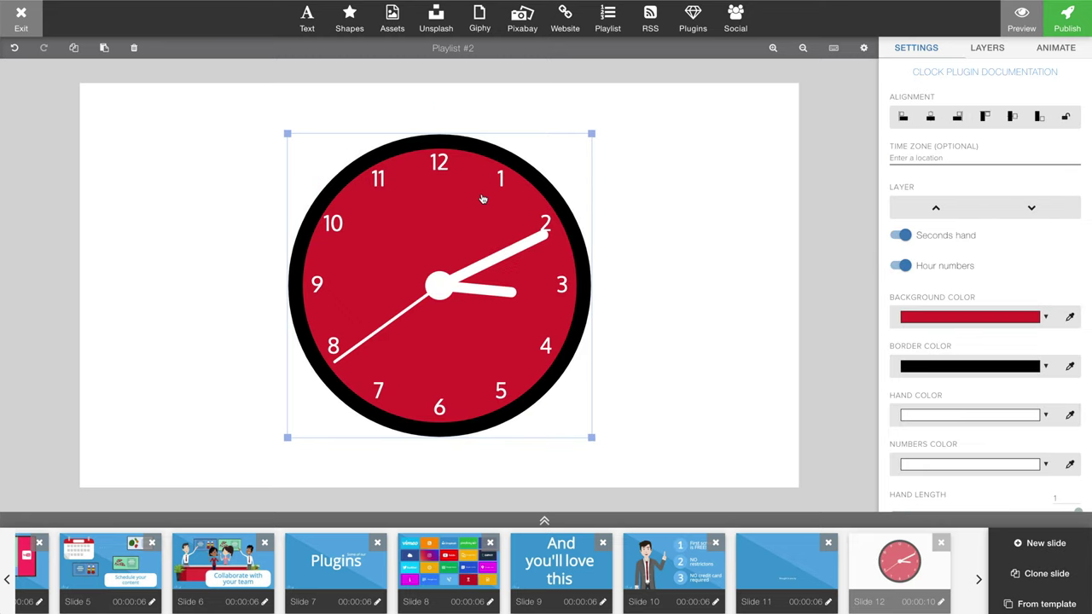
Step: Set both the clock face and border colours to 0 opacity
{"action": "left_click", "coordinate": [1047, 317]}
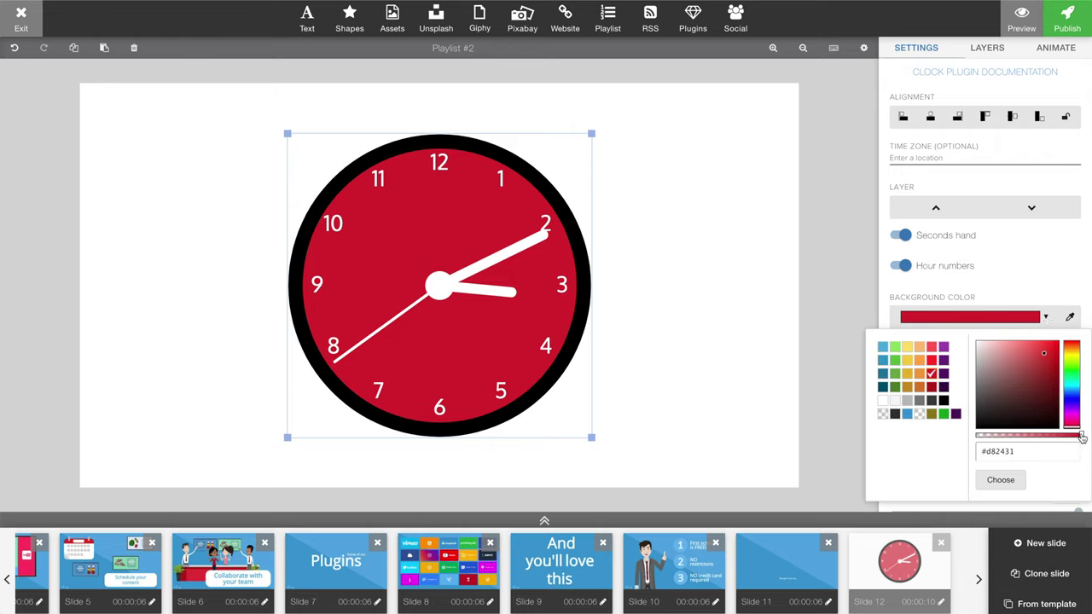
{"action": "left_click_drag", "start_coordinate": [1082, 437], "coordinate": [960, 436]}
{"action": "left_click", "coordinate": [997, 482]}
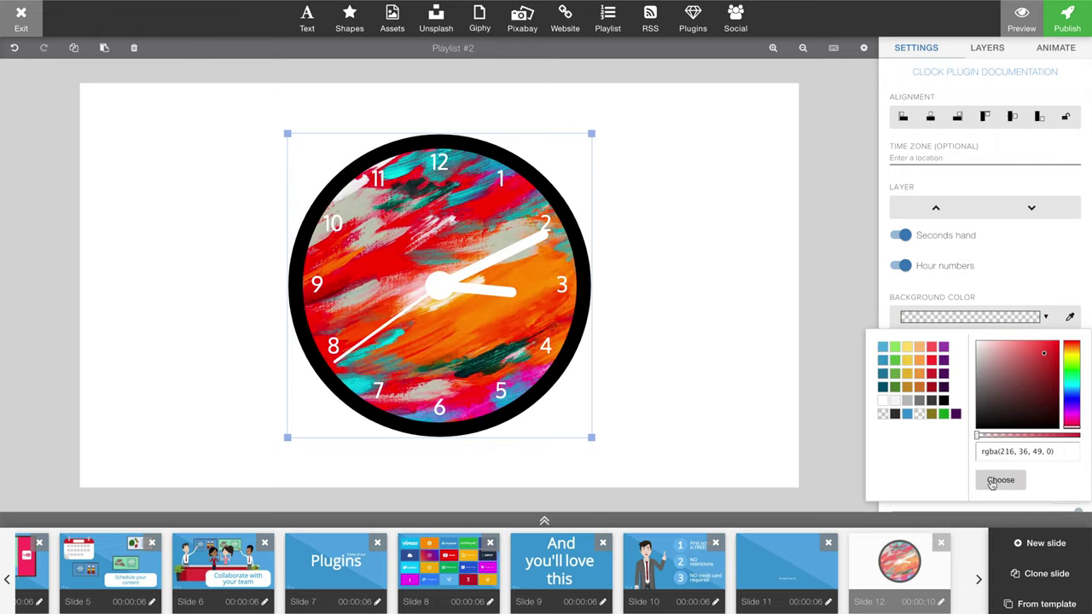
{"action": "left_click", "coordinate": [995, 482]}
{"action": "left_click", "coordinate": [997, 483]}
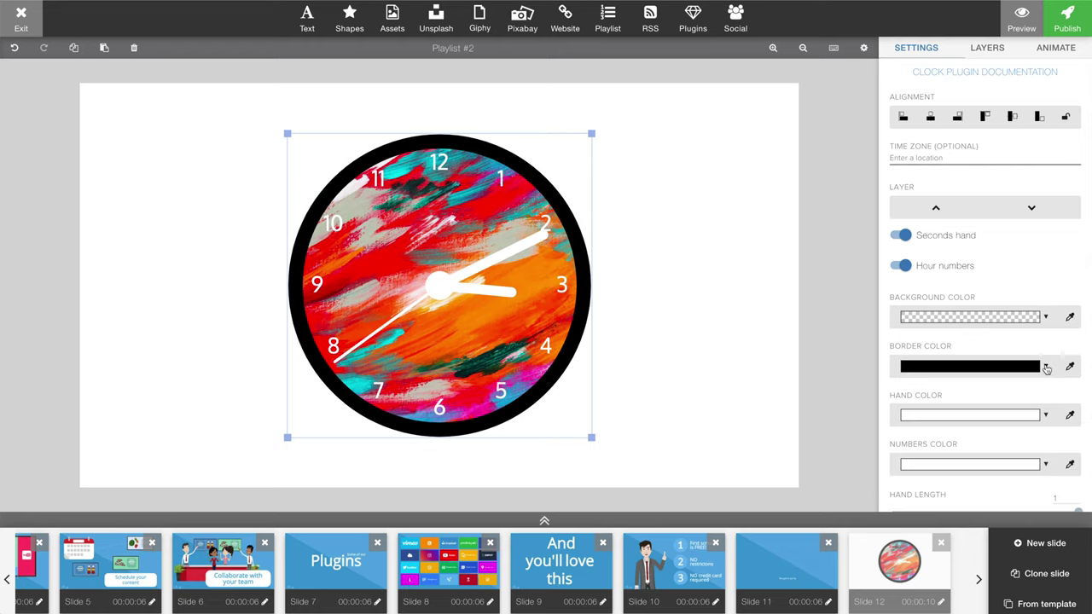
{"action": "left_click", "coordinate": [1045, 366]}
{"action": "left_click", "coordinate": [1083, 488]}
{"action": "left_click_drag", "start_coordinate": [1082, 488], "coordinate": [966, 485]}
{"action": "left_click", "coordinate": [999, 529]}
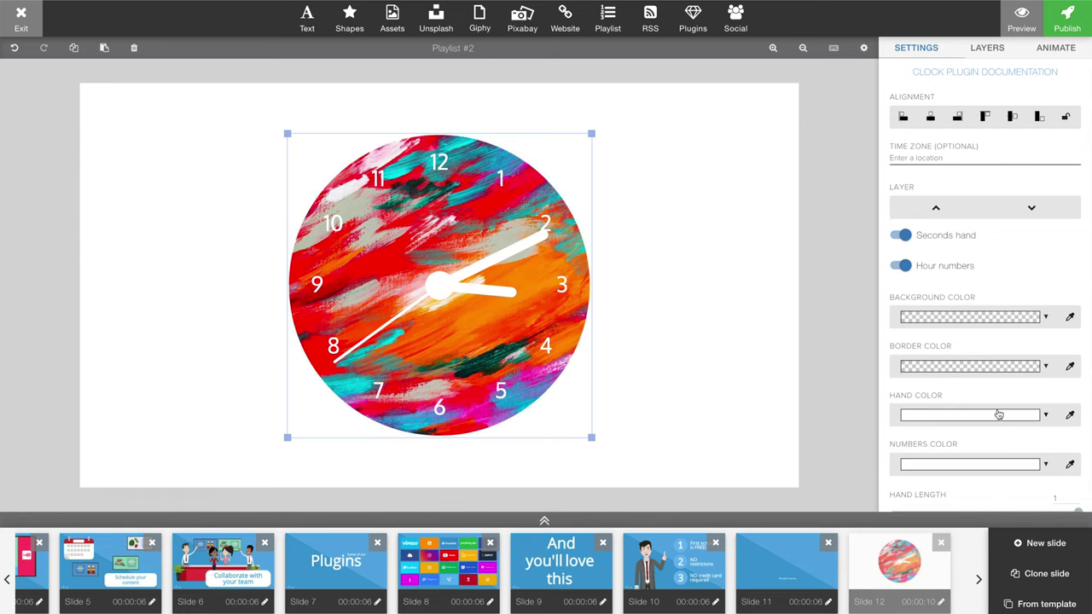
Step: Shorten Hand Length to 0.9 and switch off the hour numbers
{"action": "scroll", "coordinate": [1000, 414], "scroll_direction": "down", "scroll_amount": 5}
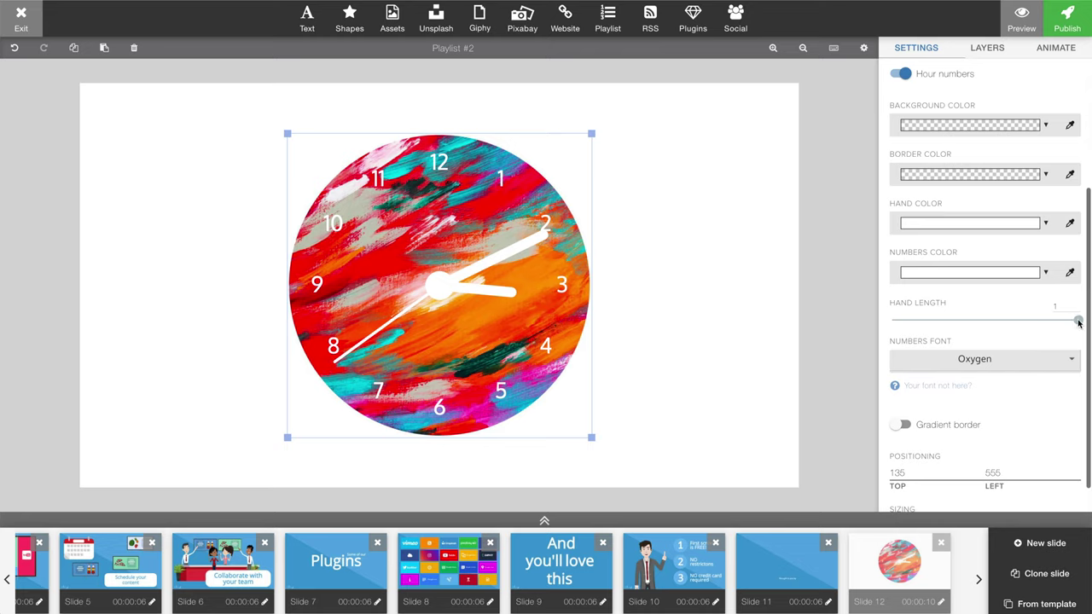
{"action": "left_click_drag", "start_coordinate": [1079, 319], "coordinate": [1018, 321]}
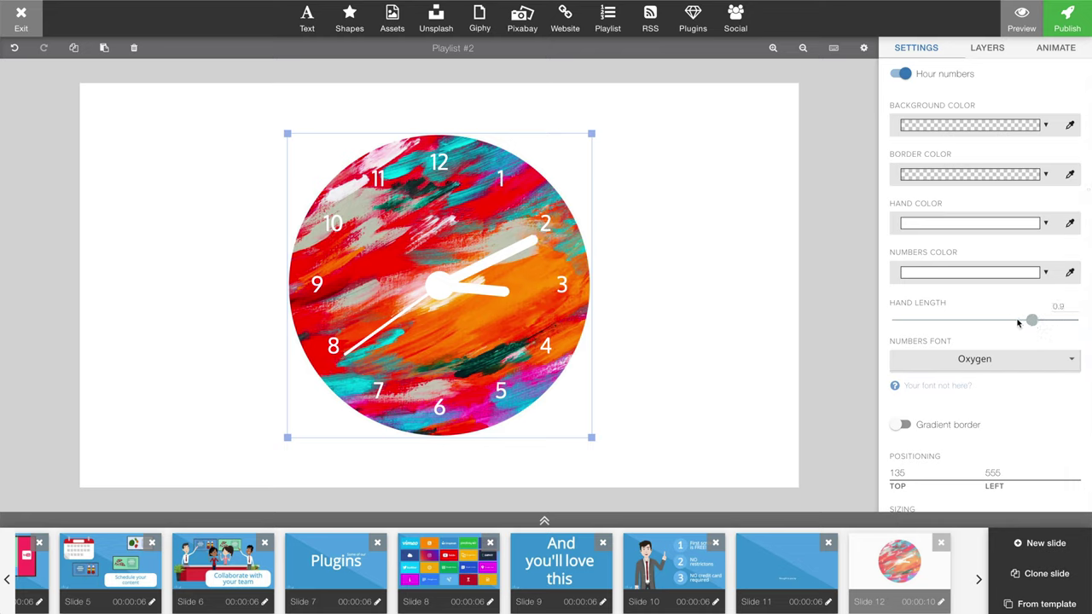
{"action": "scroll", "coordinate": [1014, 319], "scroll_direction": "up", "scroll_amount": 3}
{"action": "left_click", "coordinate": [903, 182]}
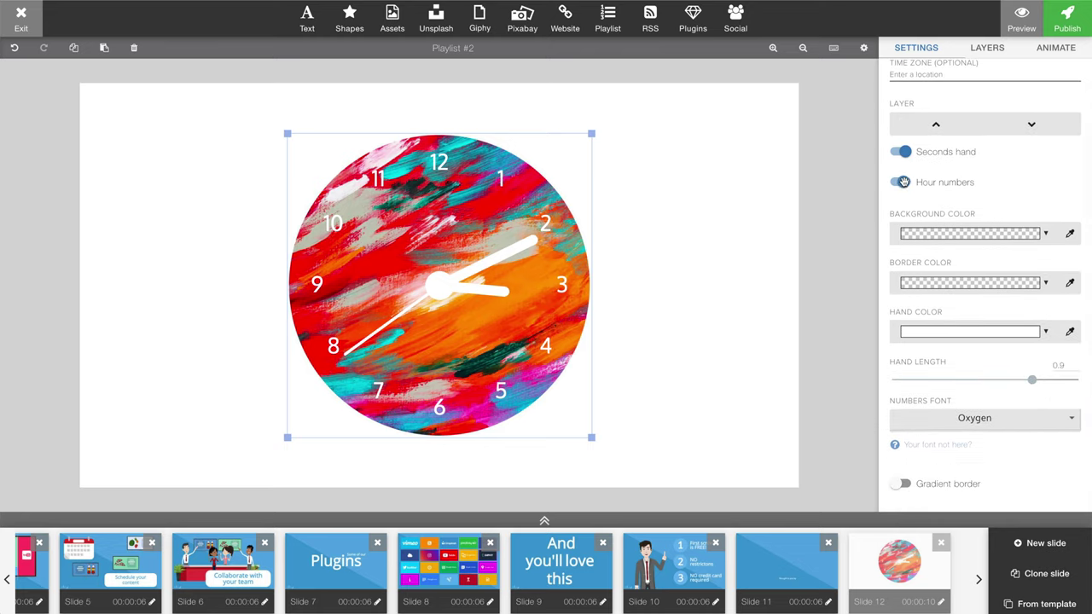
Step: Marquee-select the clock and painted image together and move them toward the slide's left
{"action": "left_click", "coordinate": [674, 253]}
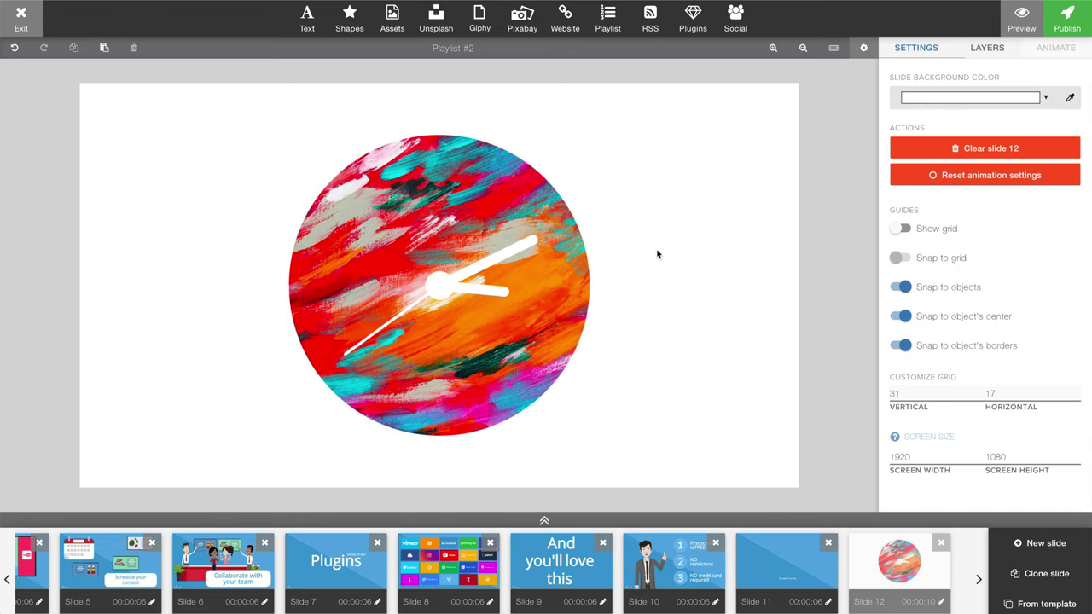
{"action": "left_click_drag", "start_coordinate": [618, 219], "coordinate": [456, 369]}
{"action": "left_click_drag", "start_coordinate": [458, 226], "coordinate": [283, 214]}
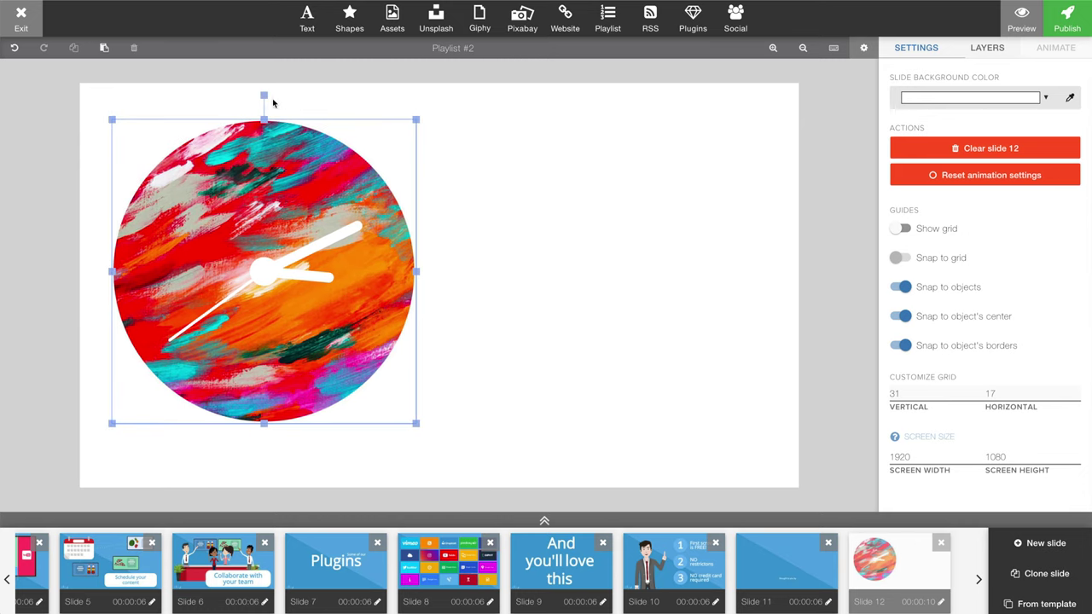